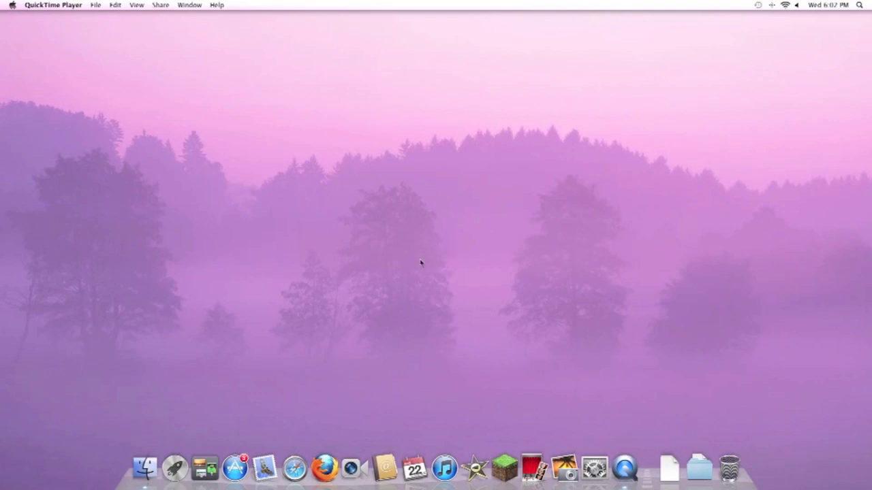
Click the empty desktop to bring Finder to the front over QuickTime Player.
click(721, 115)
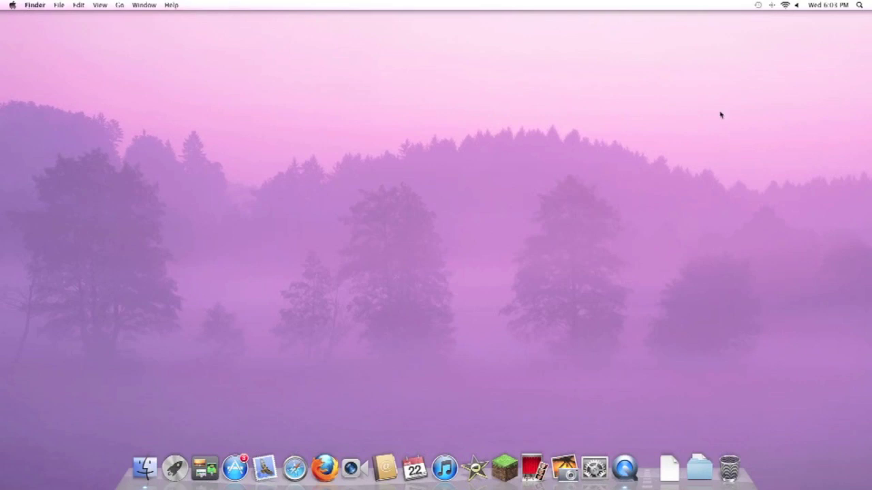
Search Spotlight for 'movies' and open the Movies folder in Finder.
click(859, 5)
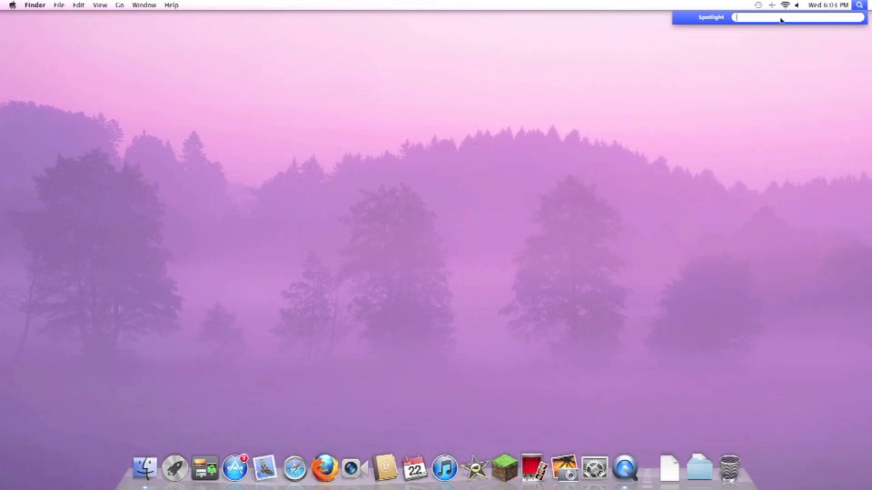
text(movies)
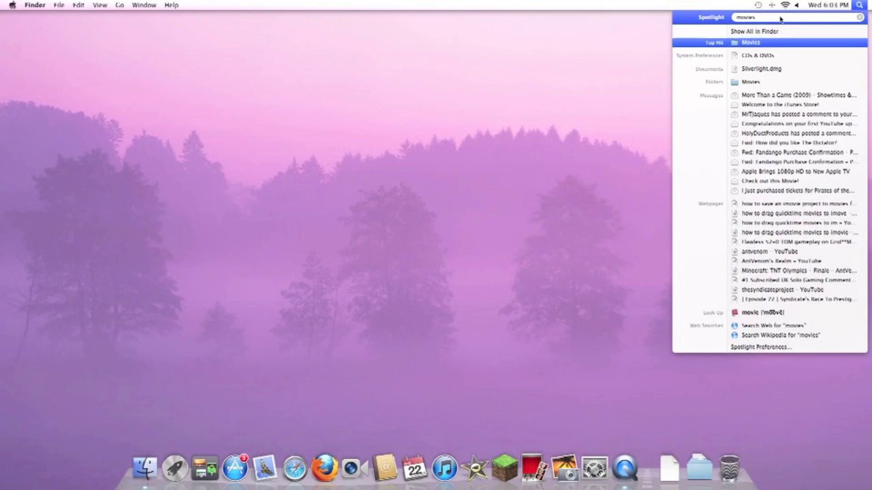
click(750, 43)
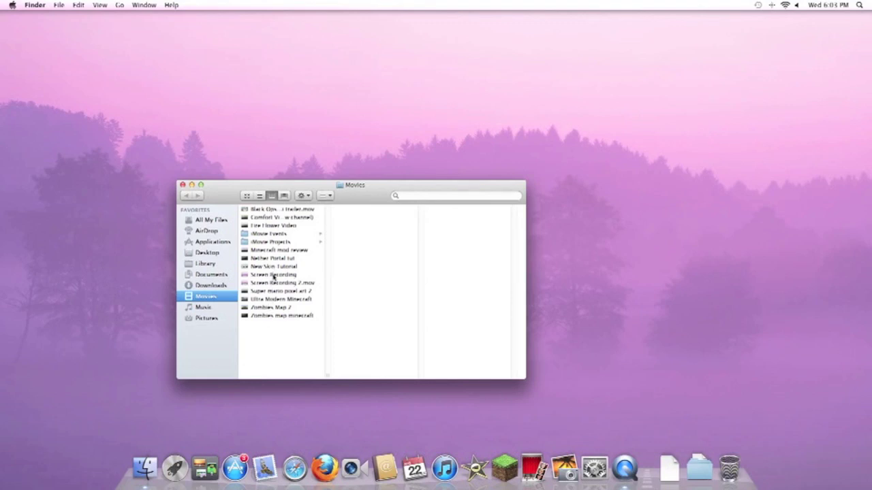
Rename the Screen Recording file in Movies to 'Quicktime tut'.
click(276, 275)
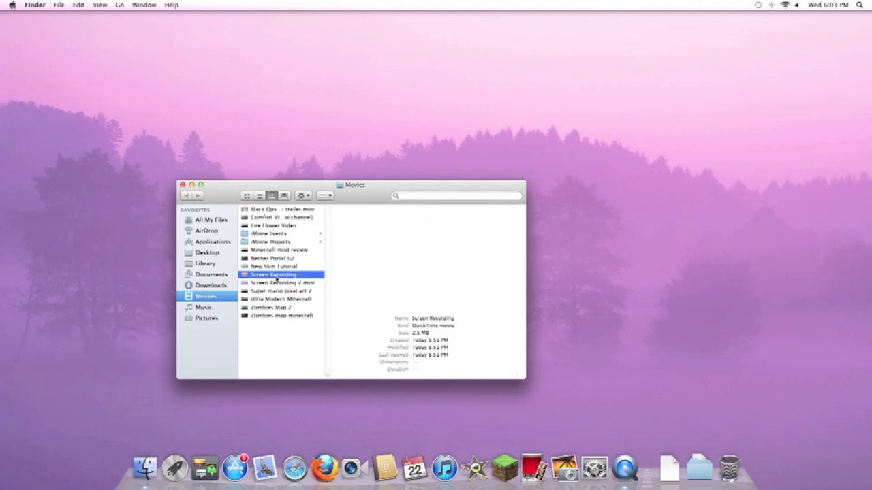
click(278, 276)
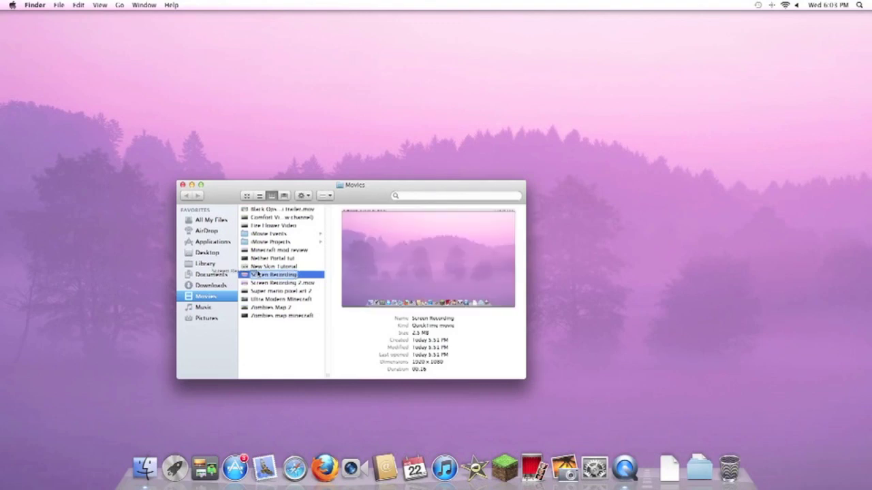
click(274, 274)
triple_click(274, 274)
key(BackSpace)
text(A)
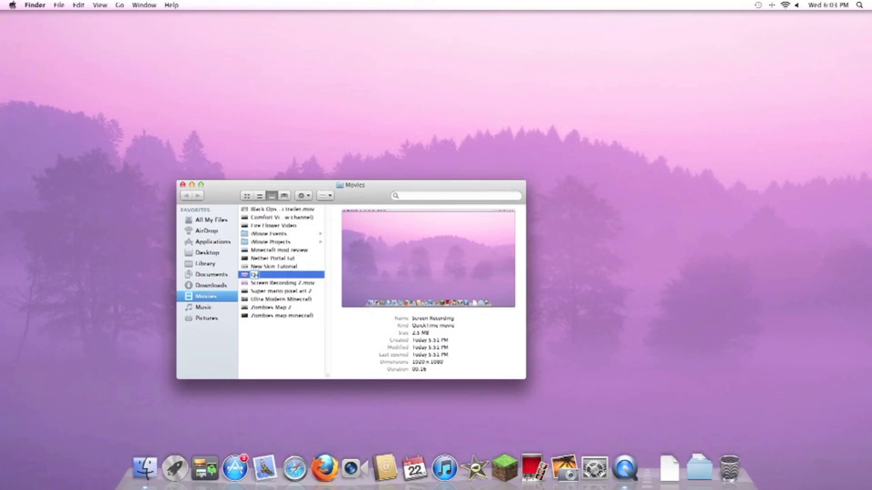
text(uicktime tut)
key(Return)
click(277, 330)
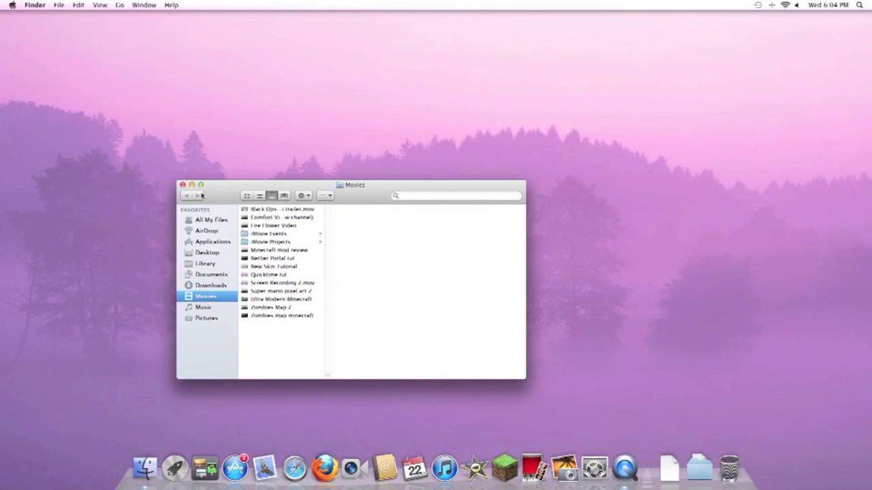
Close the Movies window, launch iMovie, and postpone the iPhoto video thumbnails.
click(182, 185)
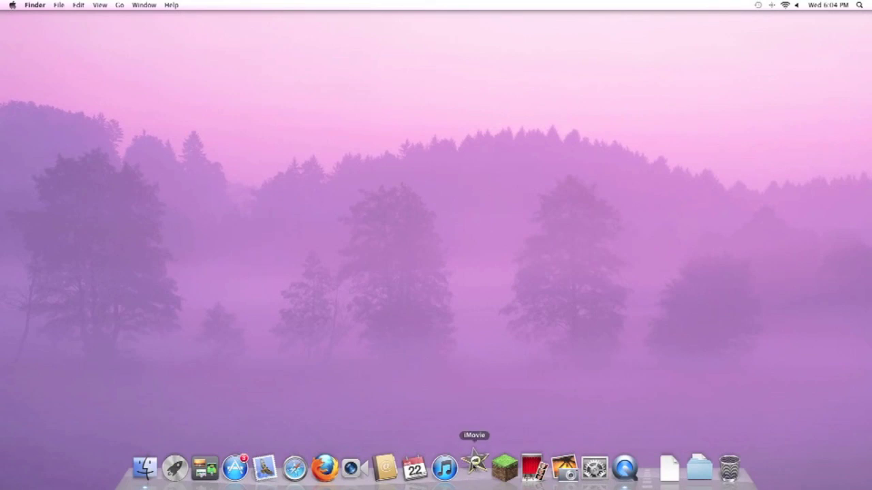
click(476, 457)
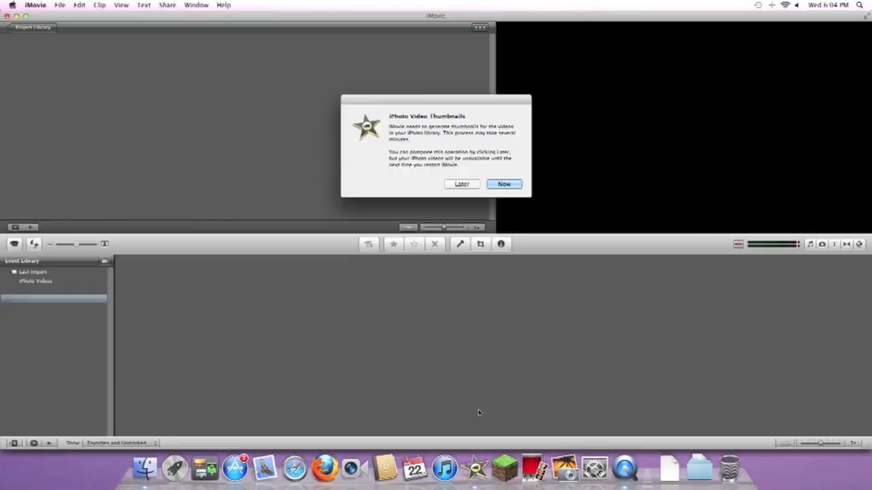
click(462, 185)
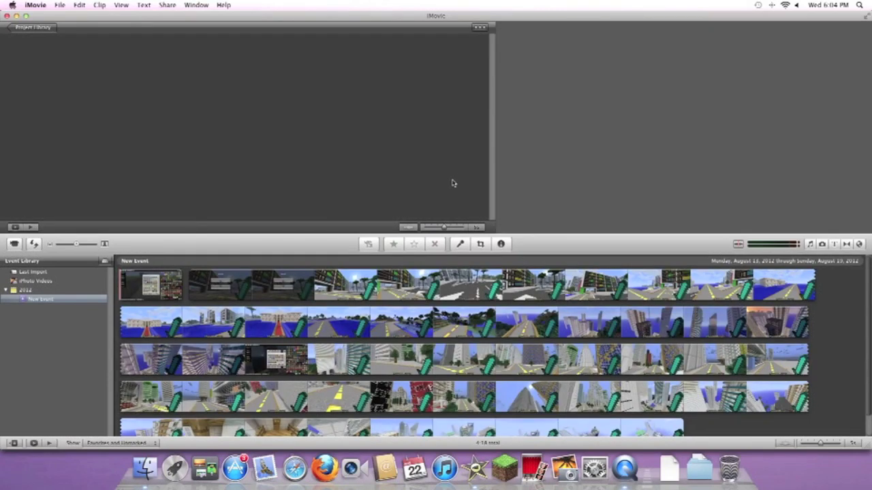
click(59, 5)
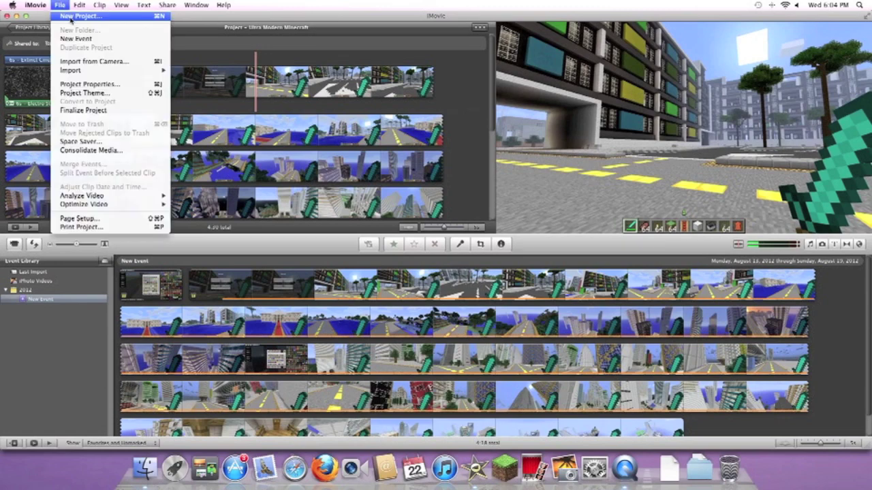
Create a new project named 'Quicktime tut' with No Theme, Widescreen 16:9, 30 fps.
click(71, 18)
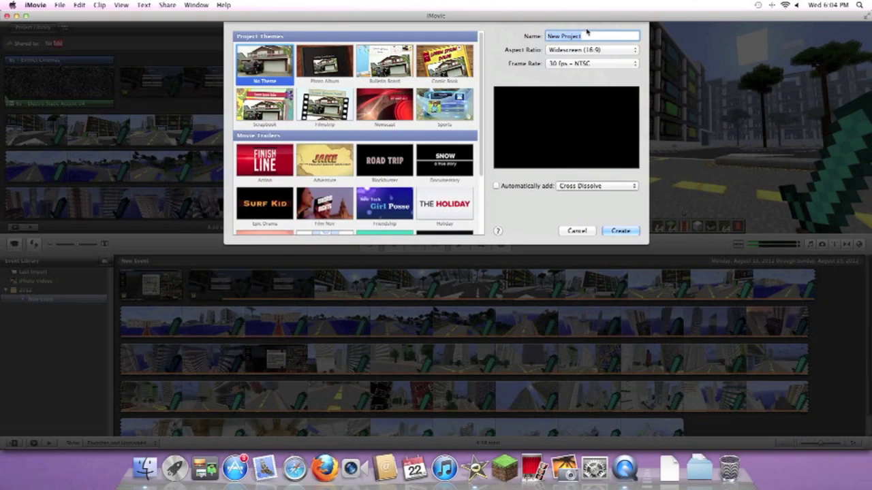
text(Quicktime tut)
click(621, 232)
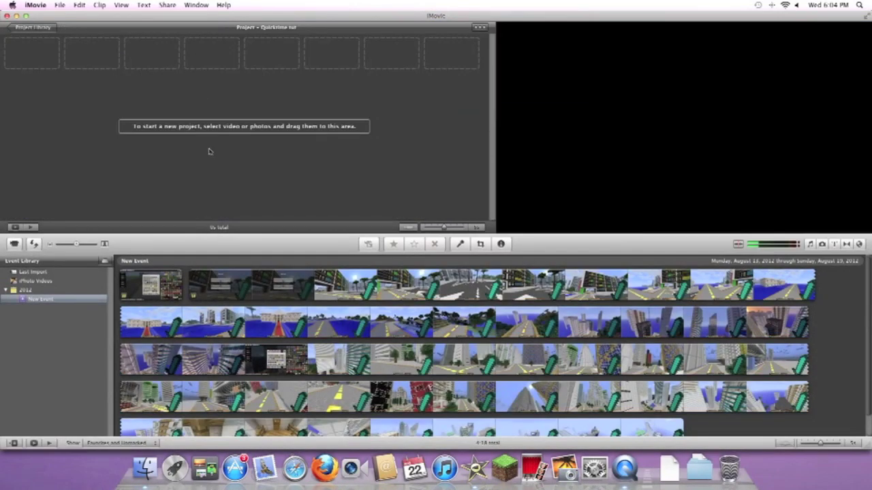
Select every clip in the New Event and reject them, leaving a single clip.
scroll(463, 310, down, 1)
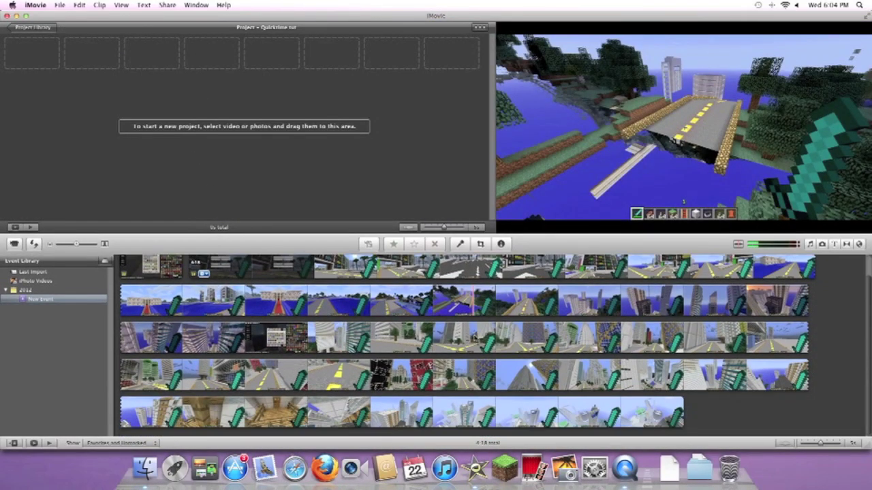
click(682, 409)
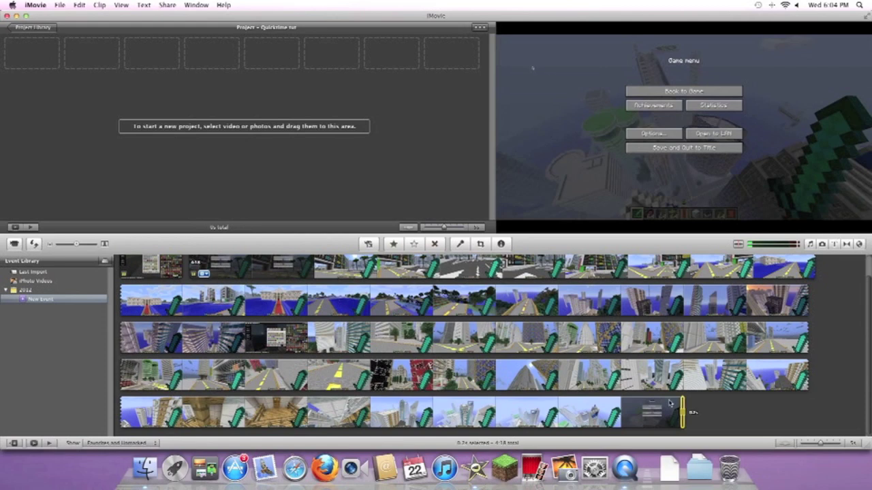
drag(670, 404, 185, 286)
right_click(297, 366)
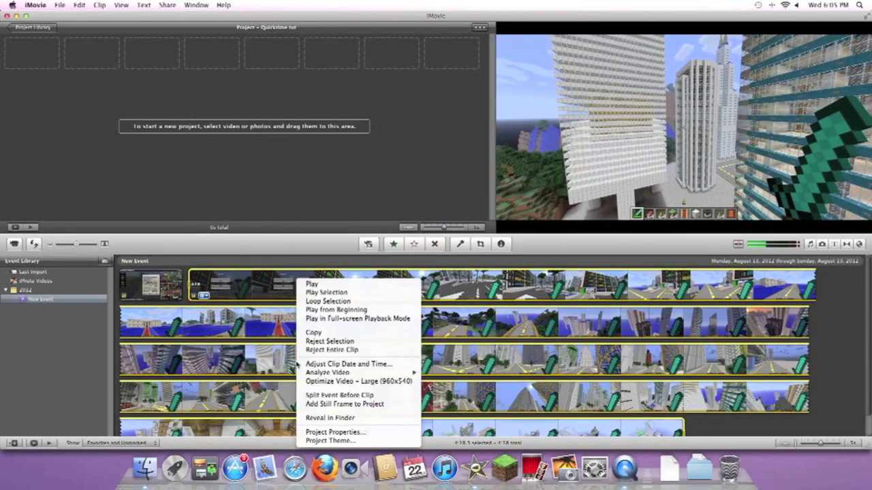
click(329, 351)
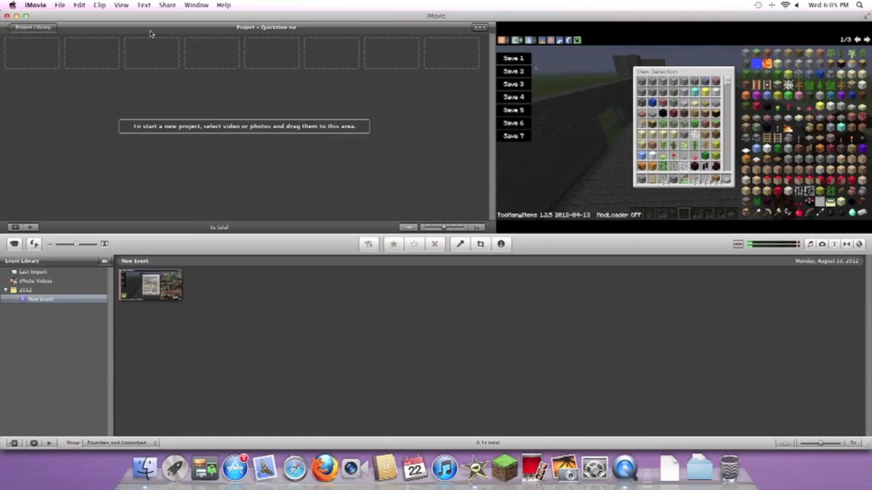
click(60, 5)
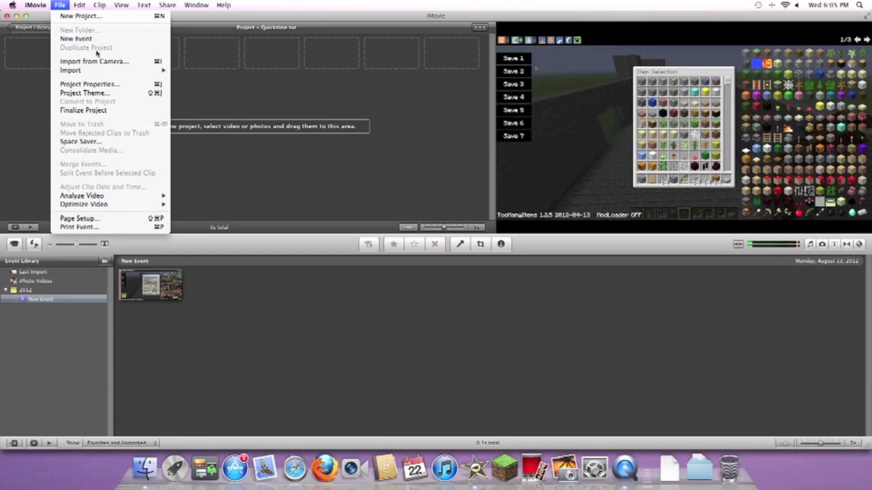
Import the 'Quicktime tut' recording from Movies into the New Event.
mouse_move(103, 71)
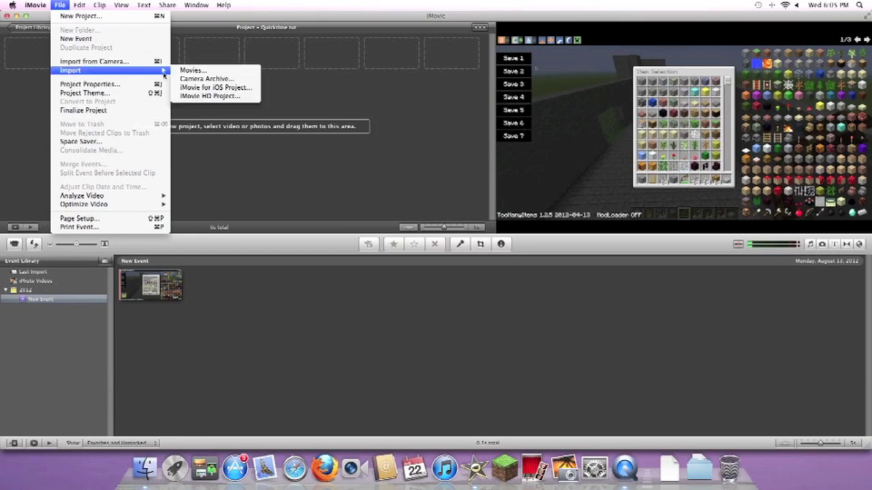
click(194, 71)
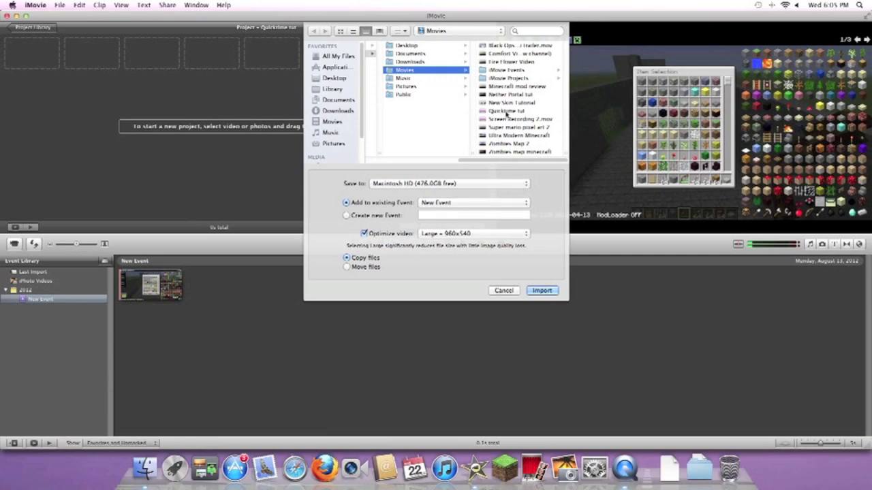
click(505, 112)
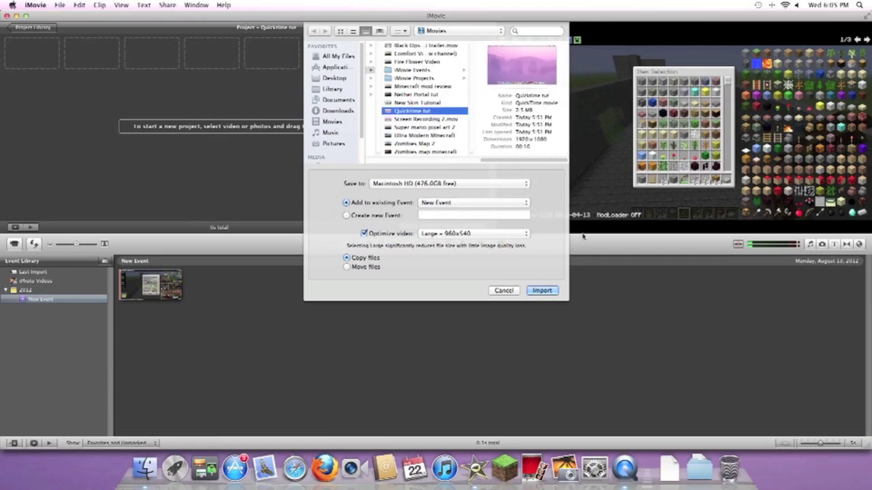
click(549, 290)
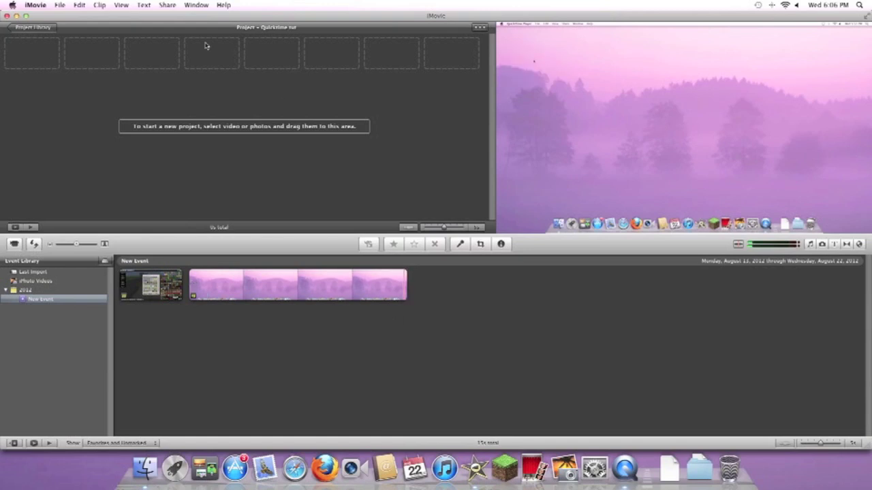
Copy the whole pink Quicktime tut clip and paste it into the empty project.
click(407, 289)
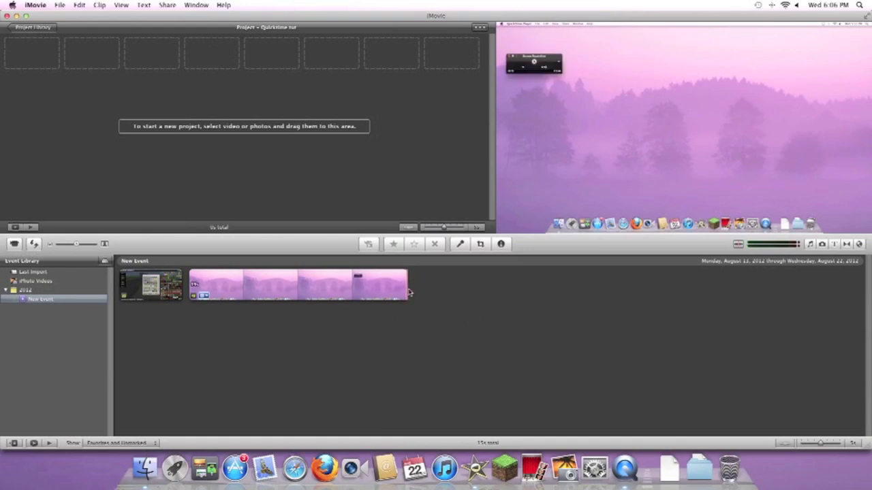
drag(407, 289, 191, 285)
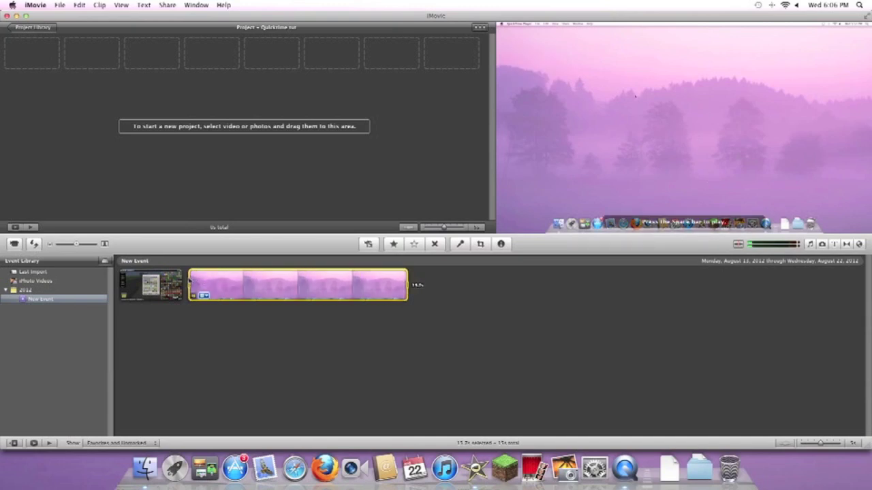
right_click(289, 292)
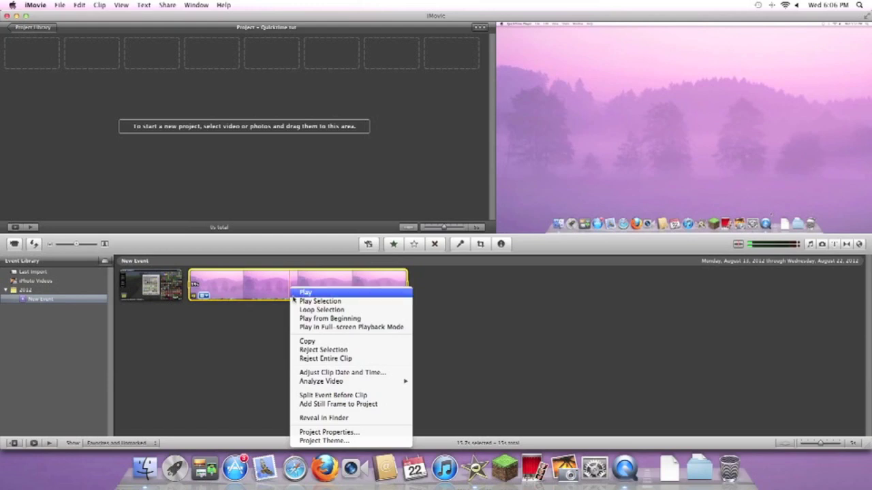
click(326, 342)
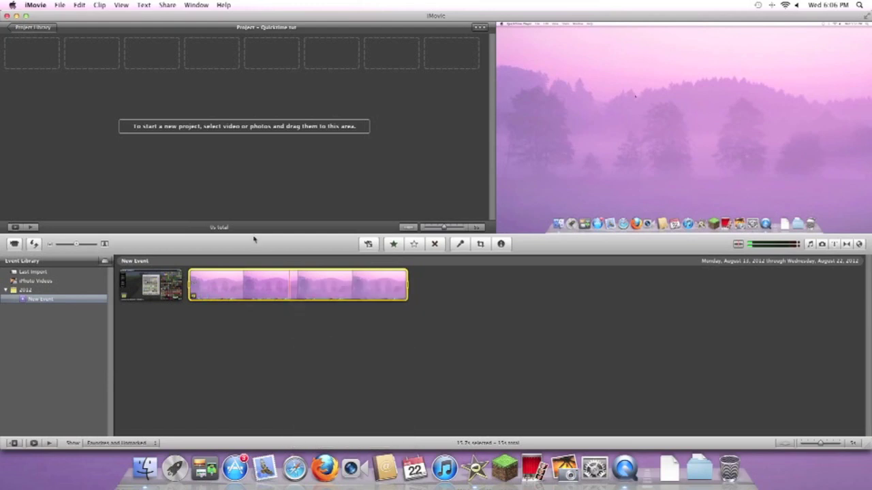
right_click(59, 59)
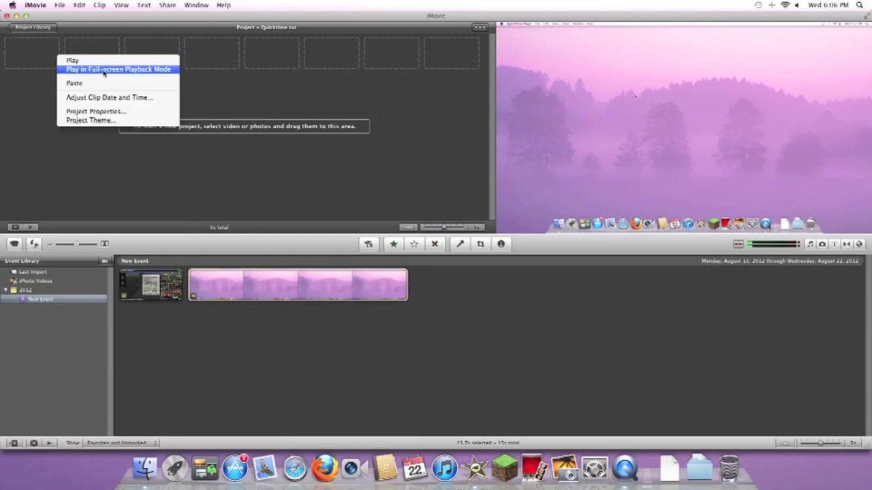
click(237, 90)
right_click(273, 81)
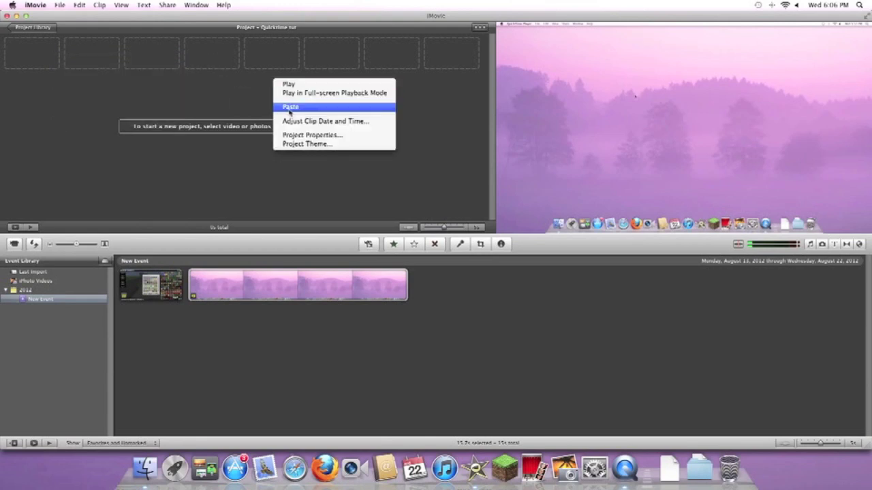
click(291, 108)
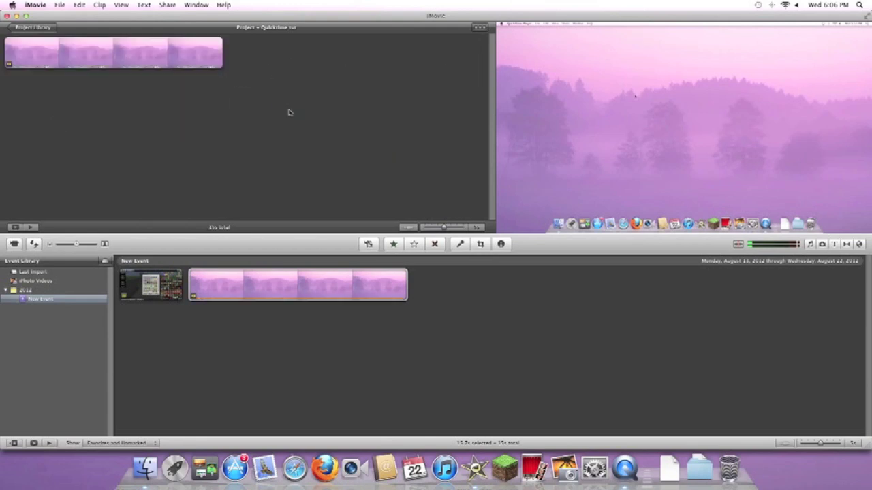
click(165, 5)
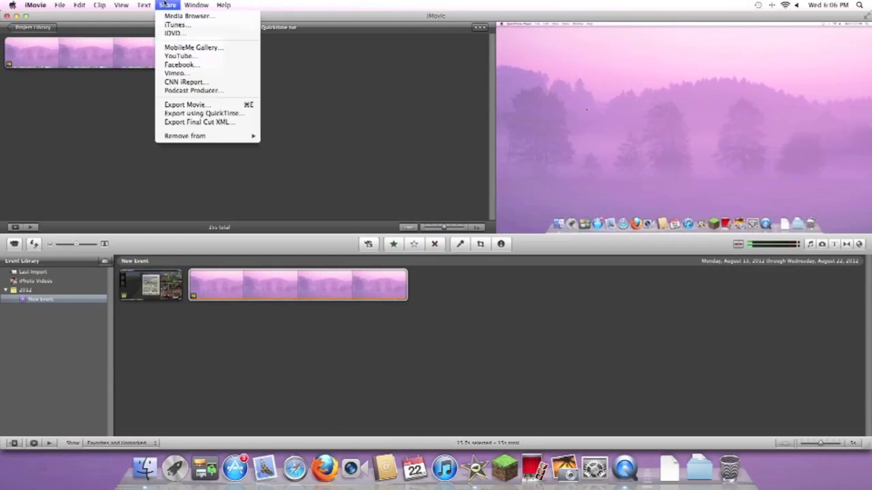
Start sharing to YouTube, cancel the publish form, and close iMovie.
click(176, 57)
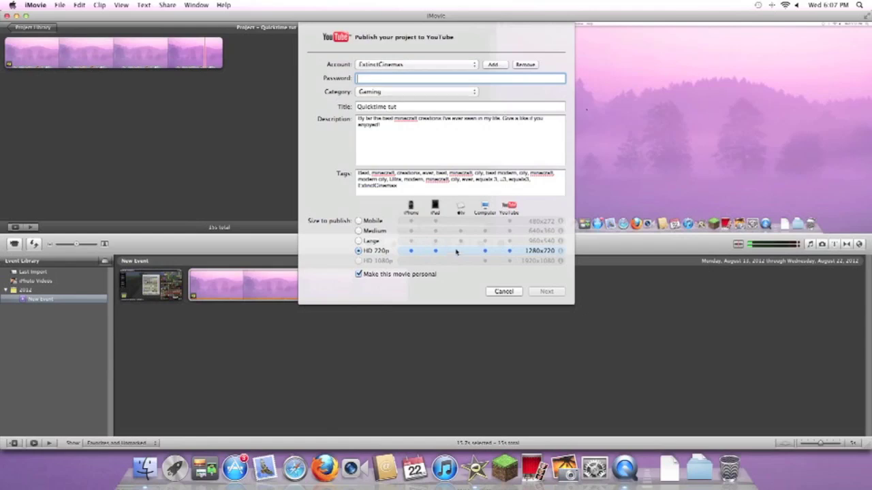
click(503, 291)
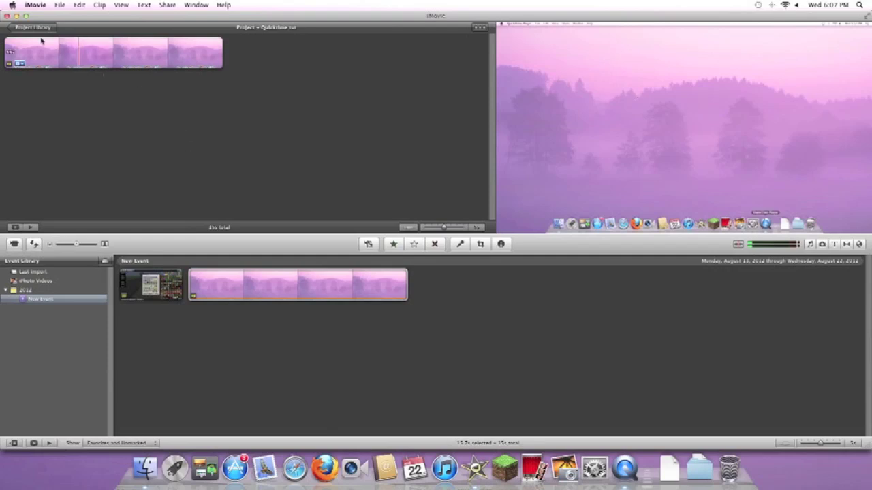
click(7, 16)
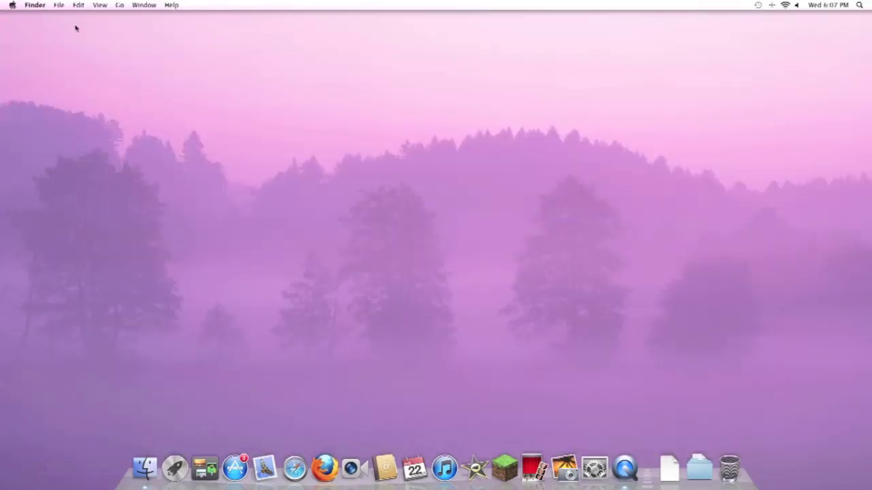
Reopen Movies via Spotlight, move 'Quicktime tut' to the Trash, and close the window.
click(858, 4)
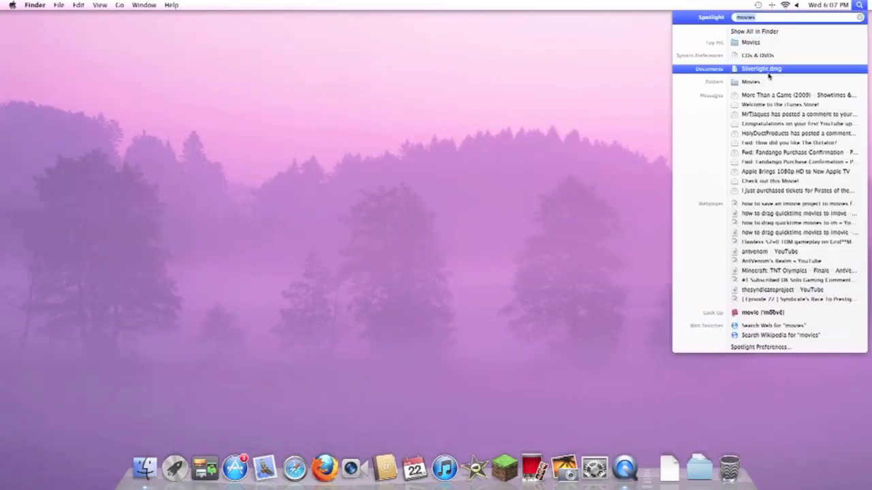
click(751, 82)
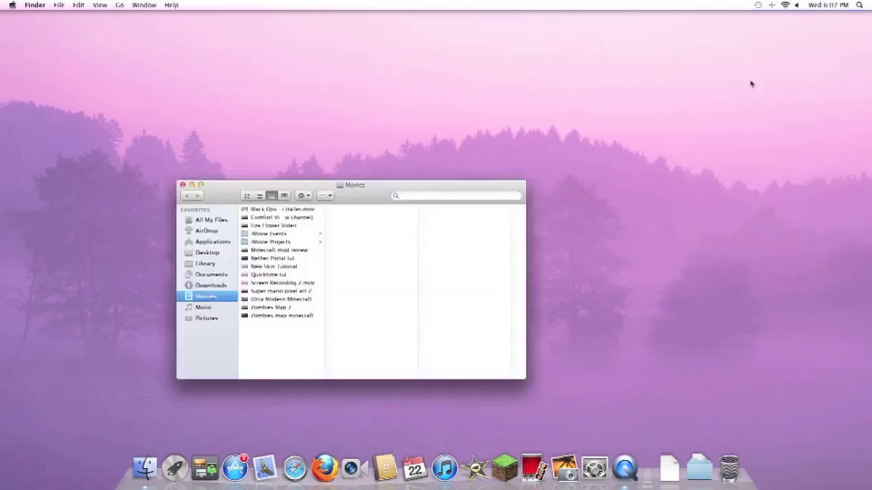
right_click(271, 275)
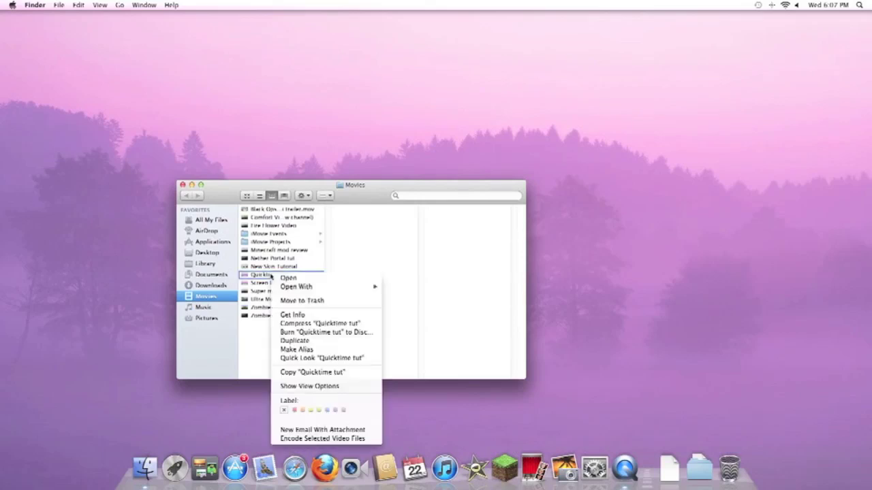
click(300, 301)
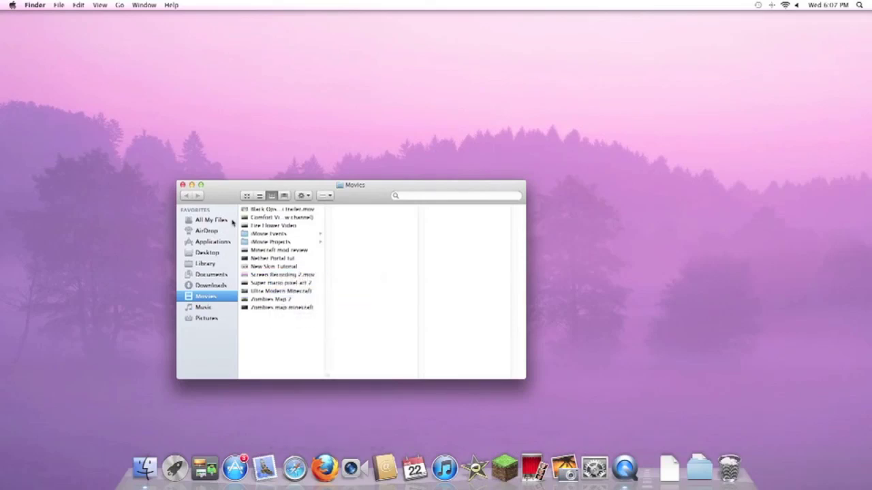
click(182, 185)
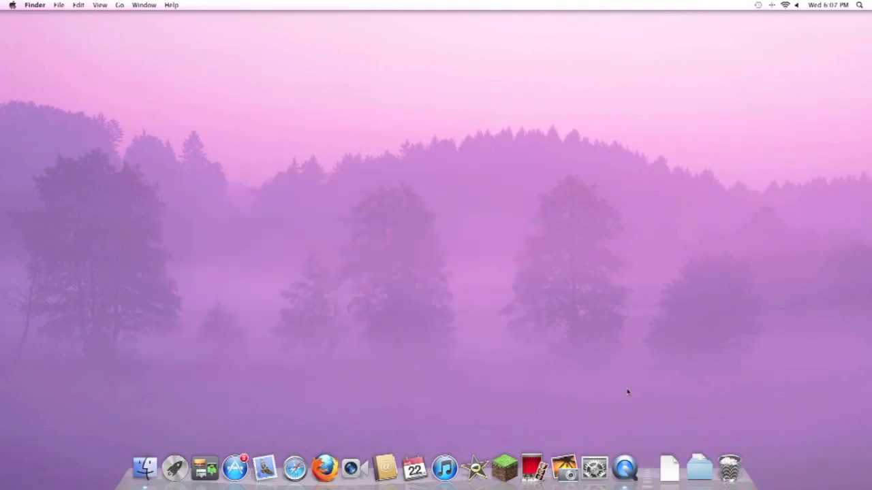
Empty the Trash from the Dock, permanently erasing 'Quicktime tut'.
click(730, 466)
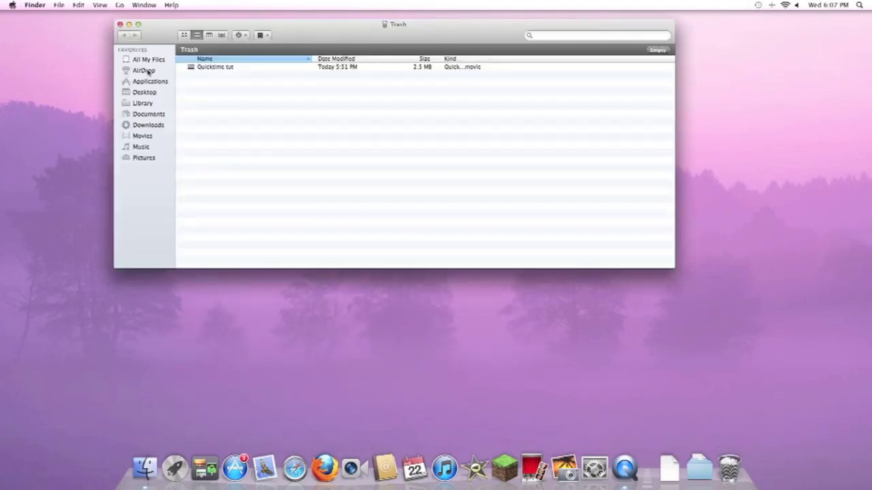
click(658, 50)
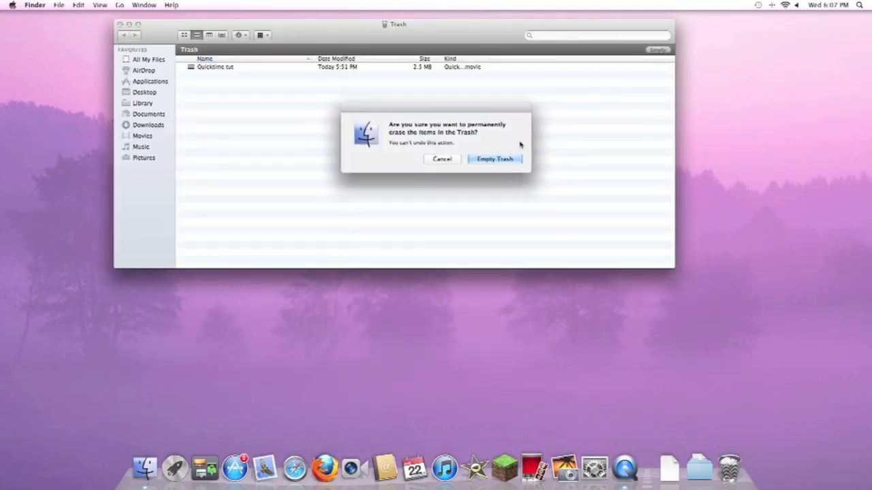
click(498, 162)
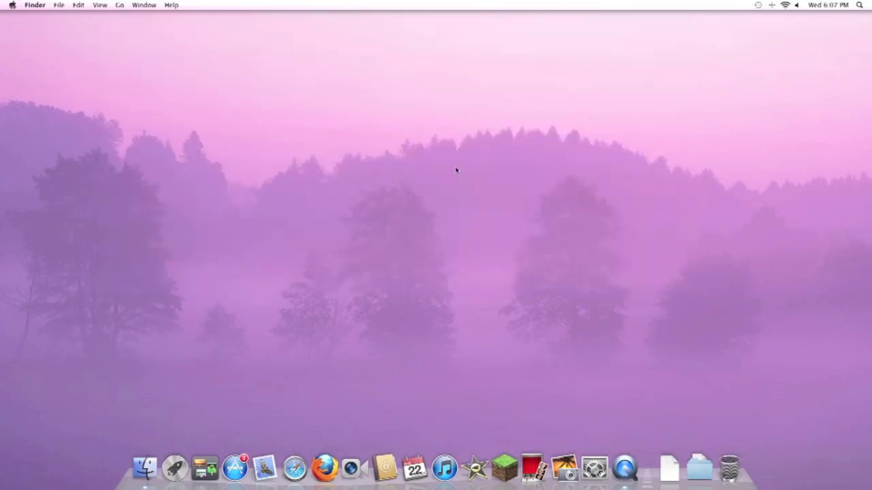